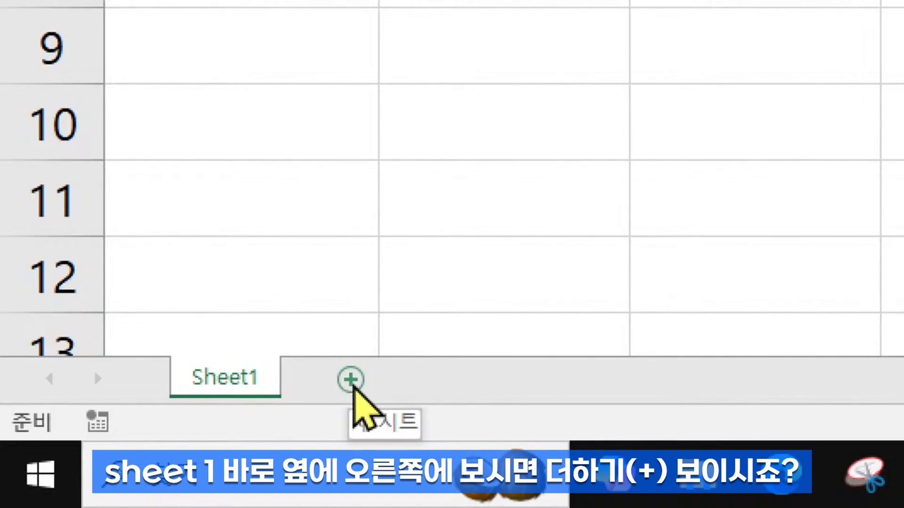
# Add two new worksheets, Sheet2 and Sheet3, after Sheet1.
pyautogui.click(351, 381)
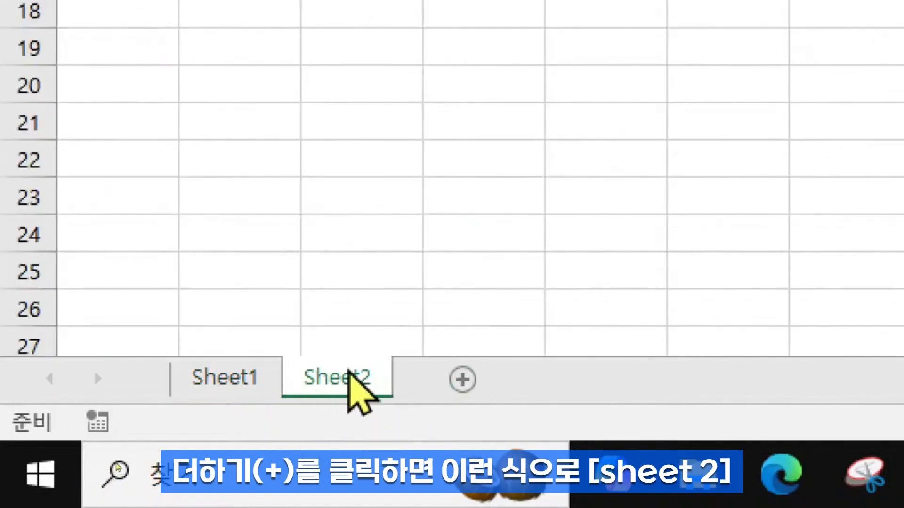
pyautogui.click(462, 379)
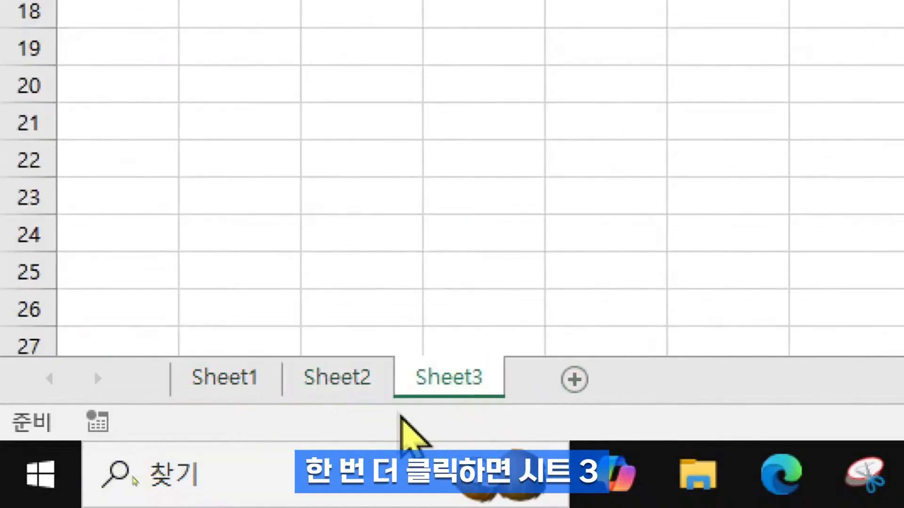
# Rename the Sheet1 worksheet as 1월.
pyautogui.click(241, 394)
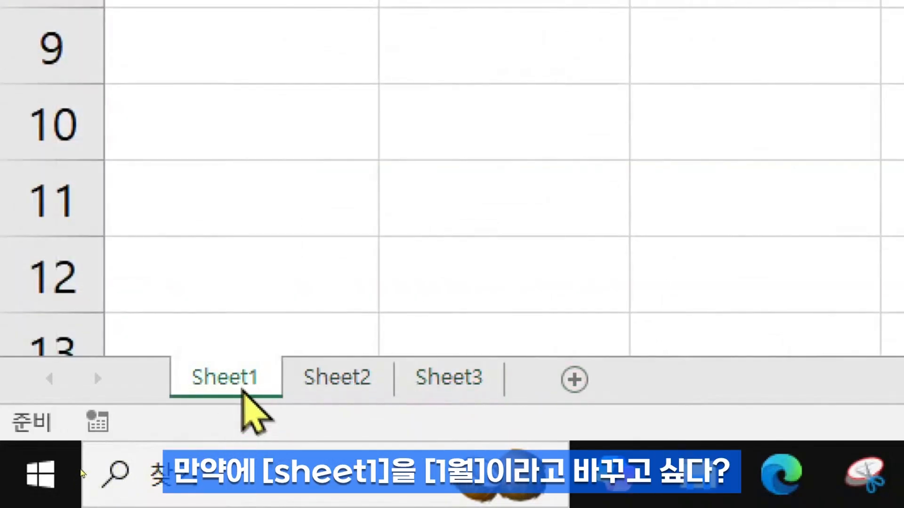
pyautogui.doubleClick(241, 394)
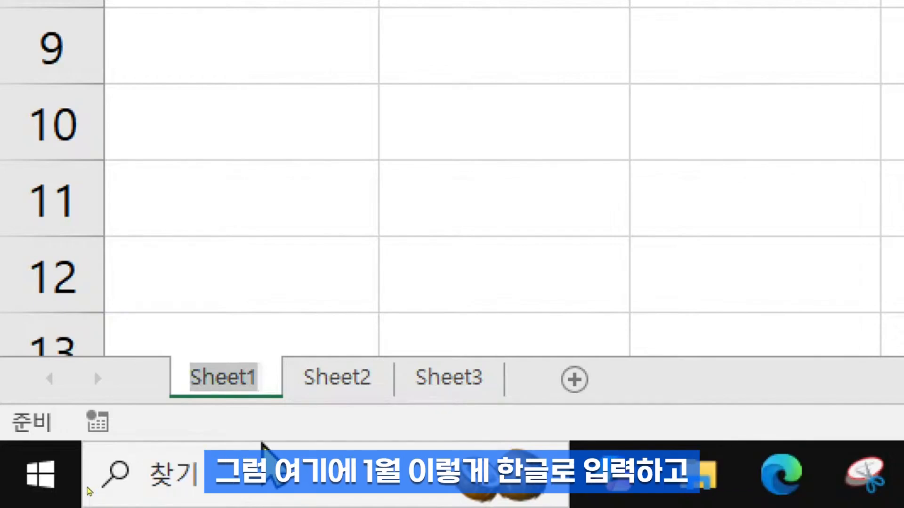
pyautogui.write('1')
pyautogui.write('DNJ')
pyautogui.press('BackSpace')
pyautogui.press('BackSpace')
pyautogui.press('BackSpace')
pyautogui.write('월')
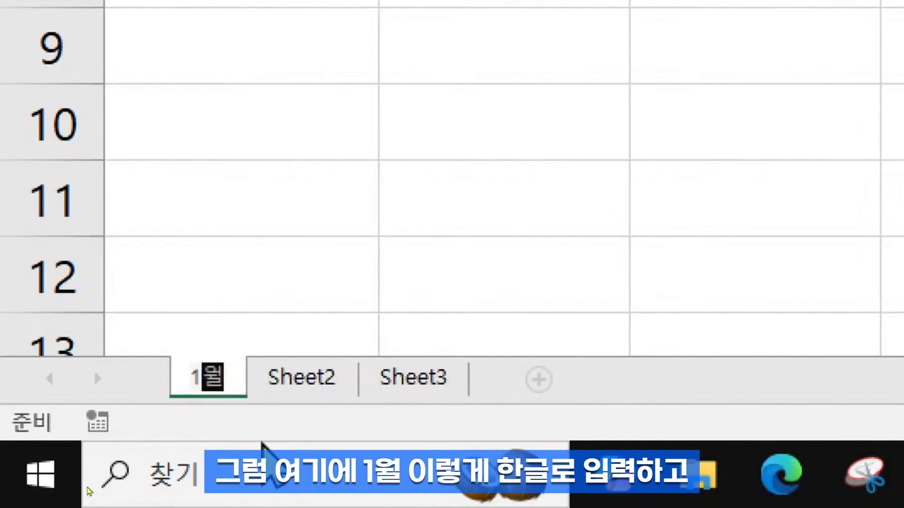
pyautogui.press('Return')
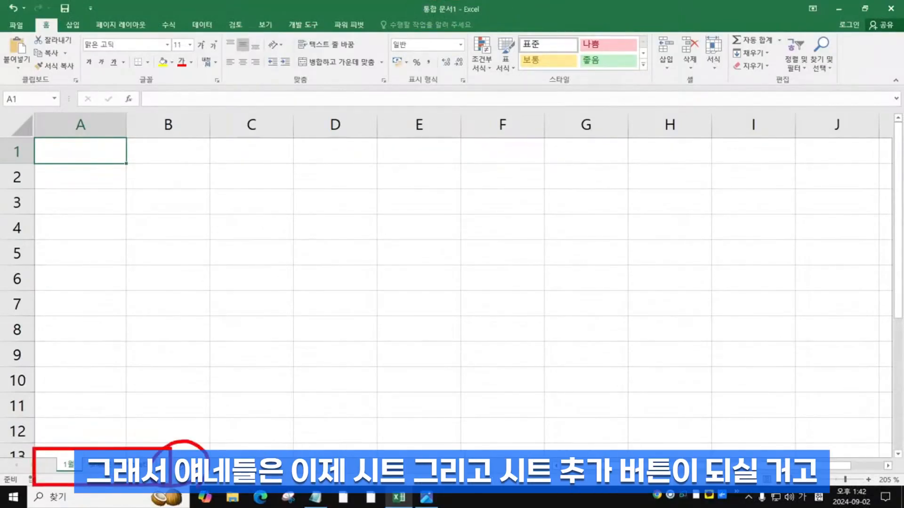
pyautogui.moveTo(118, 238); pyautogui.dragTo(629, 231)
pyautogui.moveTo(627, 205)
pyautogui.mouseDown()
pyautogui.moveTo(662, 235)
pyautogui.moveTo(478, 309)
pyautogui.mouseUp()
pyautogui.moveTo(135, 209); pyautogui.dragTo(174, 325)
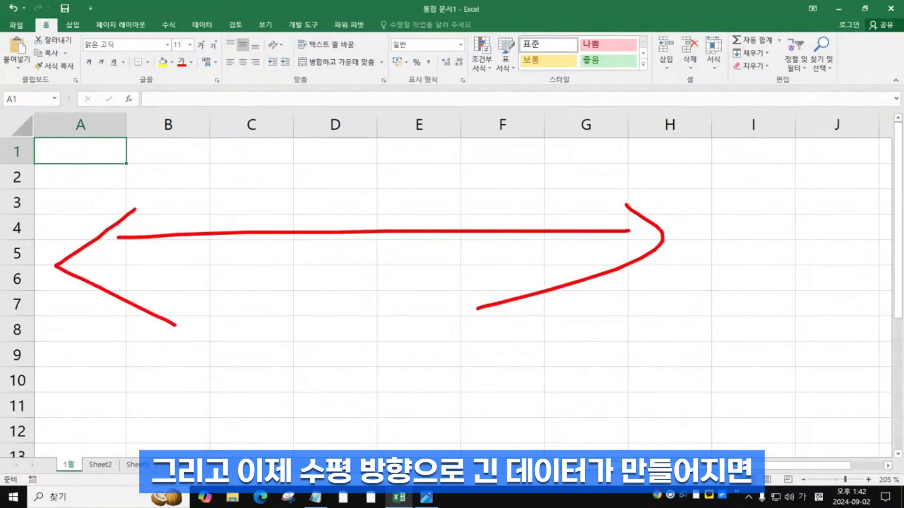
pyautogui.press('Escape')
pyautogui.moveTo(135, 377); pyautogui.dragTo(112, 390)
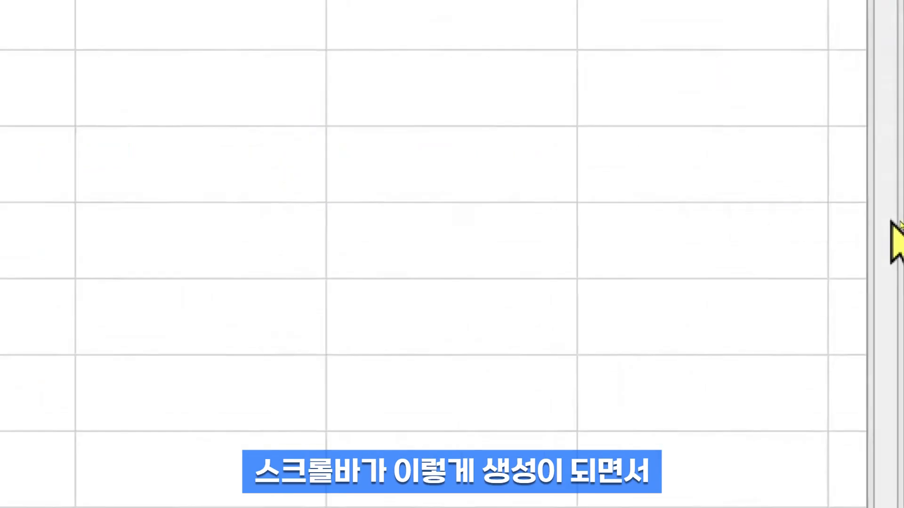
pyautogui.moveTo(900, 214); pyautogui.dragTo(900, 233)
pyautogui.moveTo(882, 262); pyautogui.dragTo(843, 123)
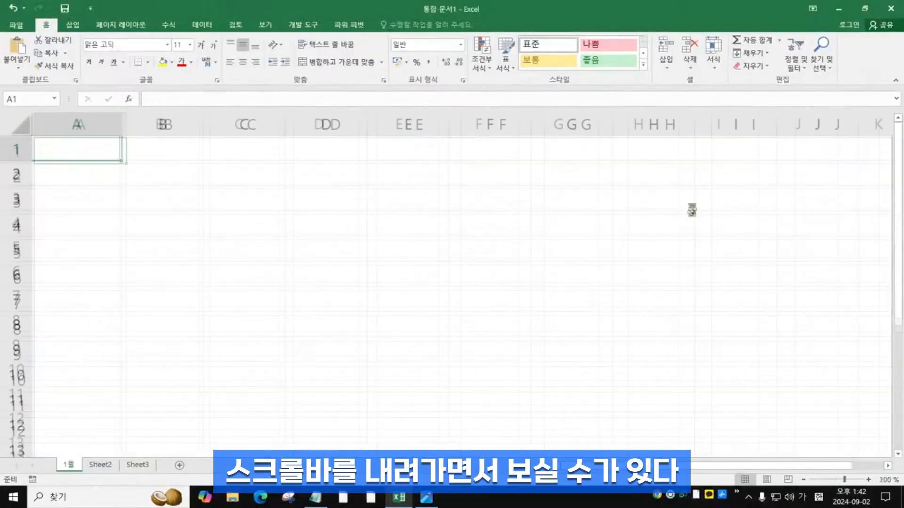
pyautogui.scroll(-3, 690, 213)
pyautogui.scroll(4, 687, 216)
pyautogui.scroll(-9, 690, 235)
pyautogui.scroll(9, 692, 267)
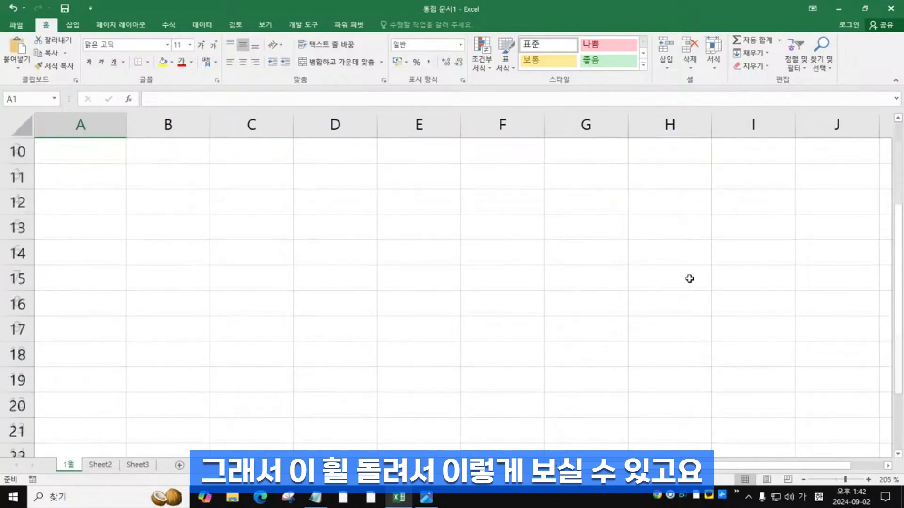
# Select cell G10 and display the 1월 sheet in Page Layout view.
pyautogui.click(586, 379)
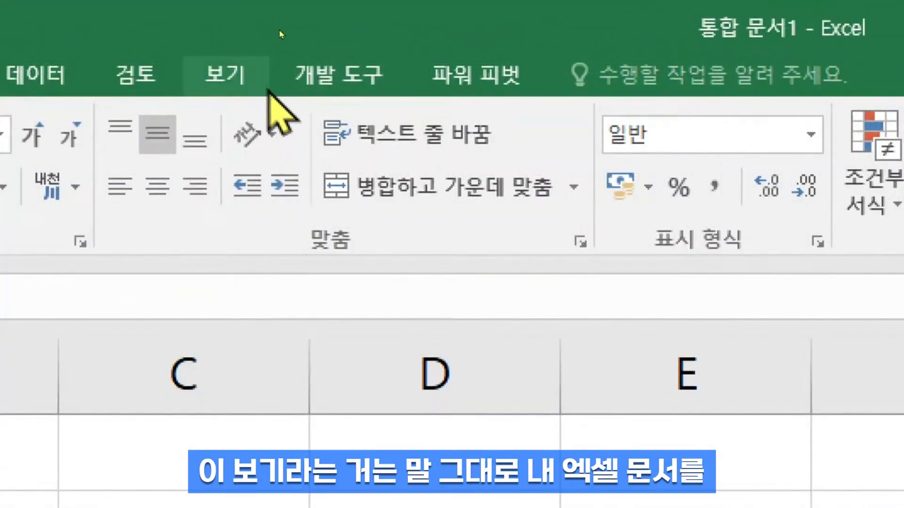
pyautogui.click(236, 84)
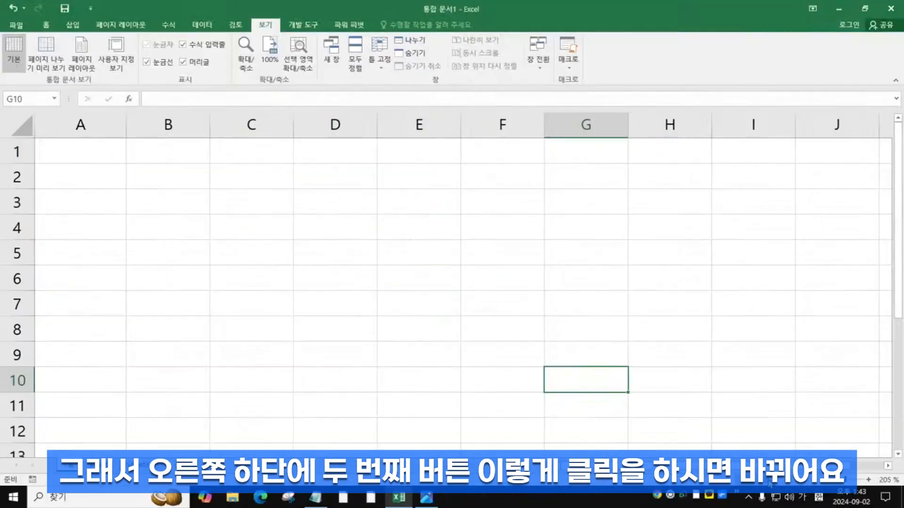
pyautogui.click(765, 443)
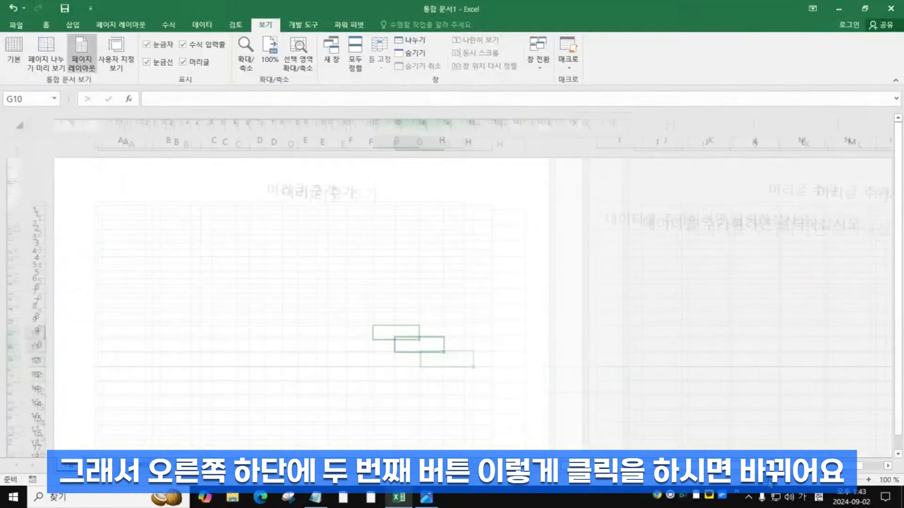
# Examine where each printed page of the 1월 sheet begins and ends, including its margins and header and footer areas.
pyautogui.scroll(-5, 385, 302)
pyautogui.scroll(5, 383, 301)
pyautogui.scroll(-10, 383, 301)
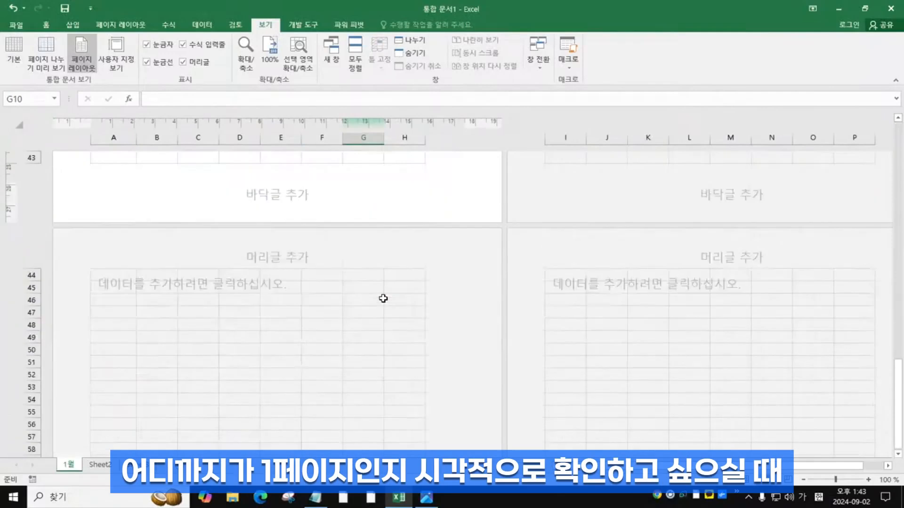
pyautogui.scroll(10, 384, 298)
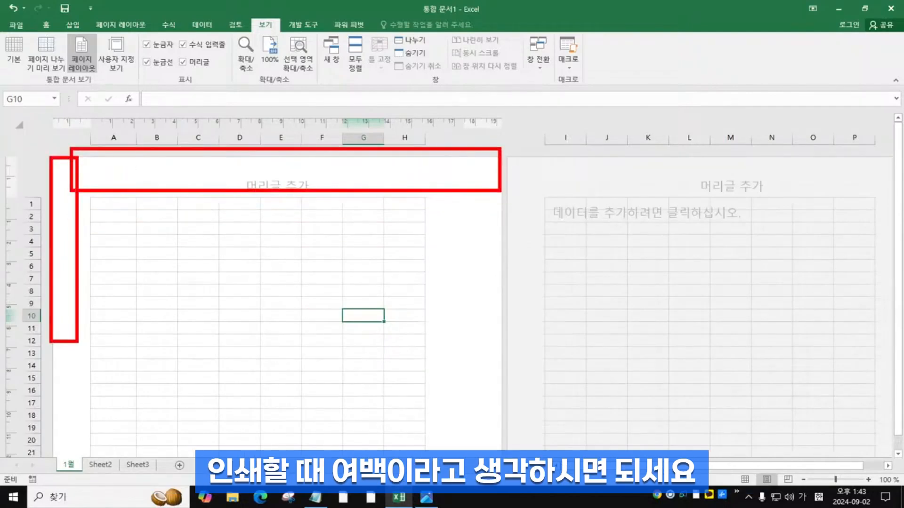
pyautogui.scroll(-3, 213, 329)
pyautogui.scroll(3, 226, 318)
pyautogui.scroll(-5, 225, 292)
pyautogui.scroll(-3, 226, 294)
pyautogui.scroll(3, 250, 308)
pyautogui.scroll(-3, 250, 301)
pyautogui.scroll(3, 251, 298)
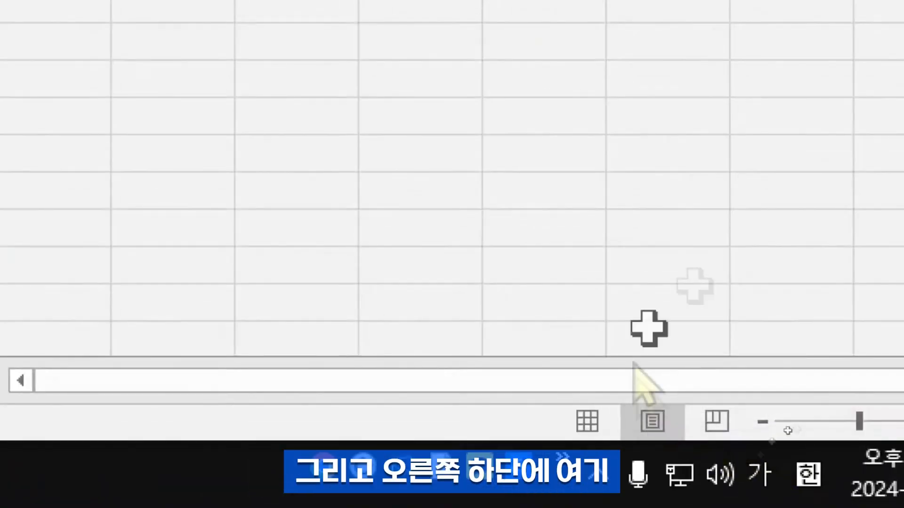
# View the sheet in Page Break Preview and Page Layout, and return it to Normal view.
pyautogui.click(727, 425)
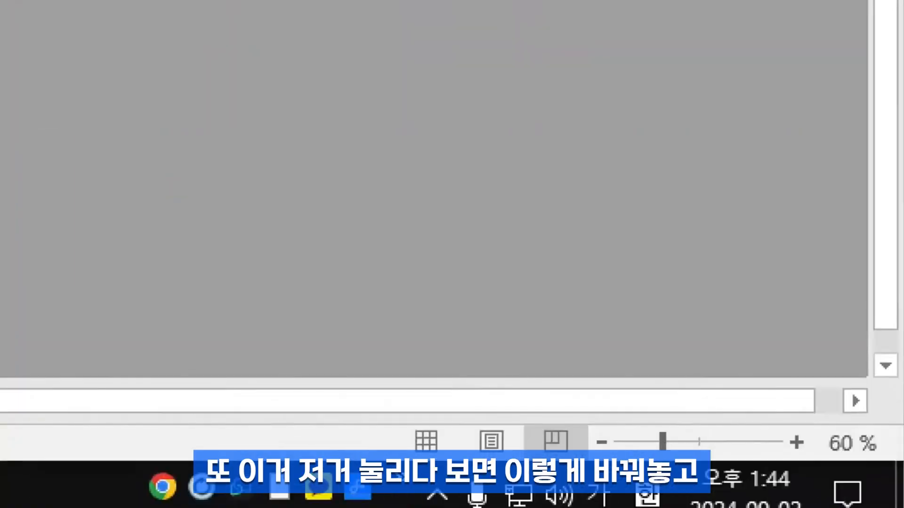
pyautogui.click(506, 426)
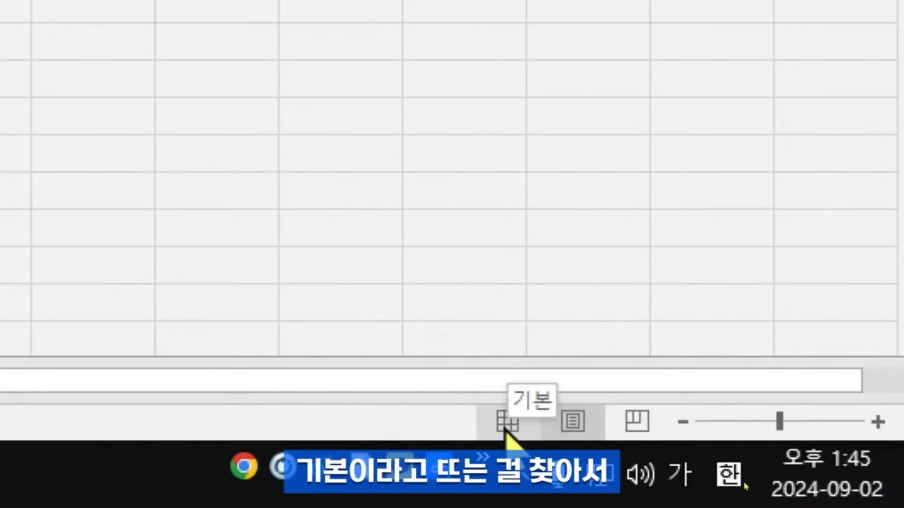
pyautogui.click(505, 428)
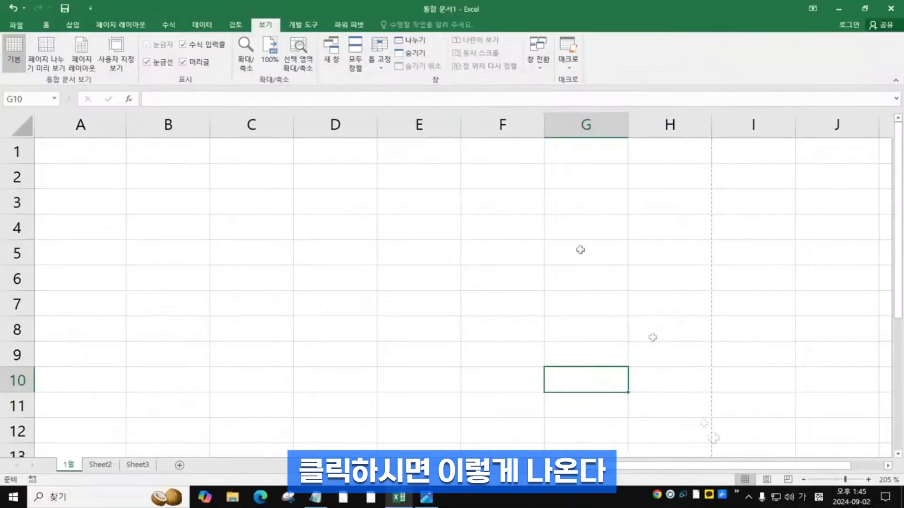
pyautogui.moveTo(709, 136); pyautogui.dragTo(714, 364)
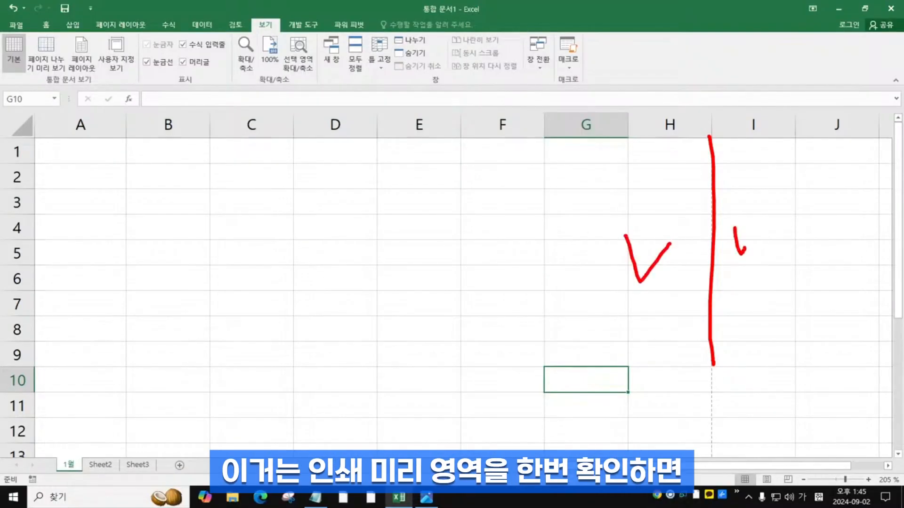
pyautogui.press('Escape')
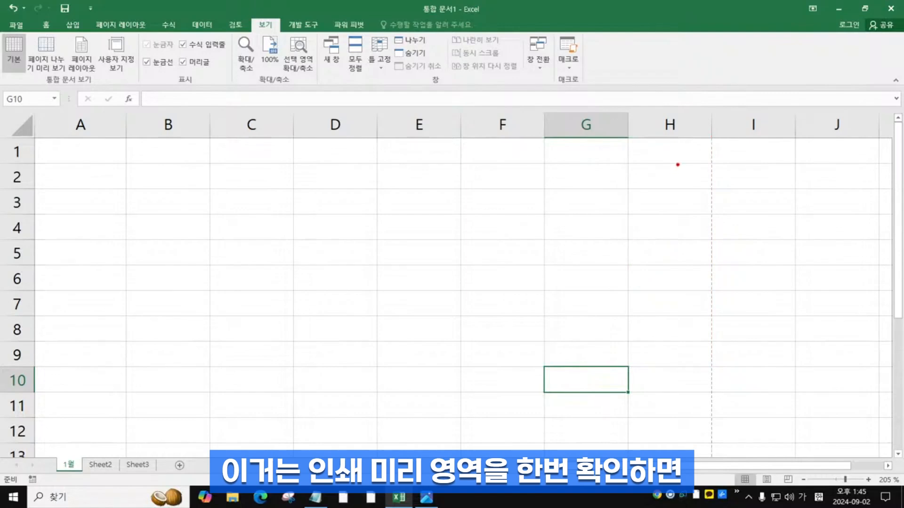
pyautogui.moveTo(713, 138)
pyautogui.mouseDown()
pyautogui.moveTo(710, 311)
pyautogui.moveTo(723, 471)
pyautogui.mouseUp()
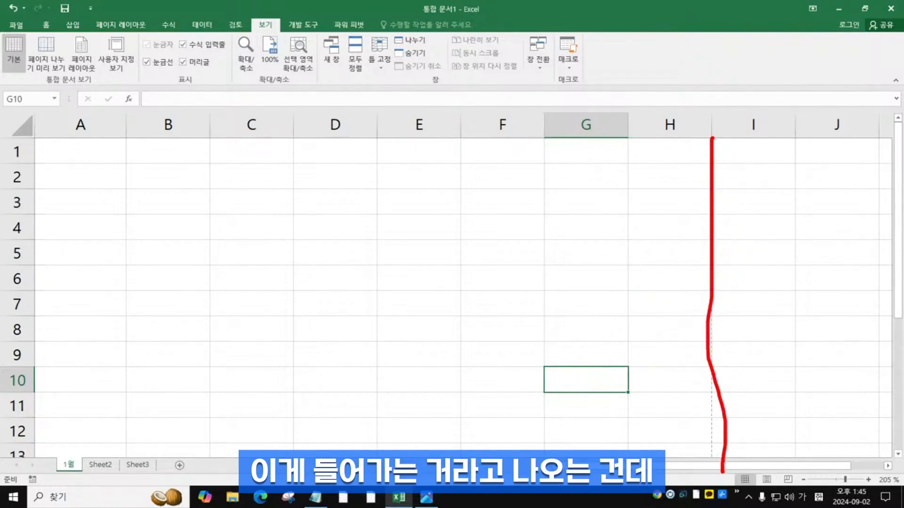
pyautogui.press('Escape')
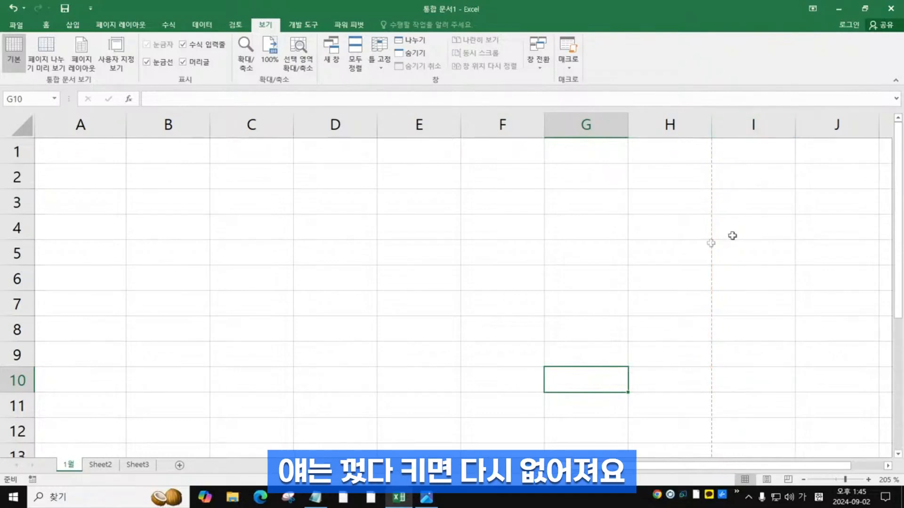
pyautogui.click(495, 283)
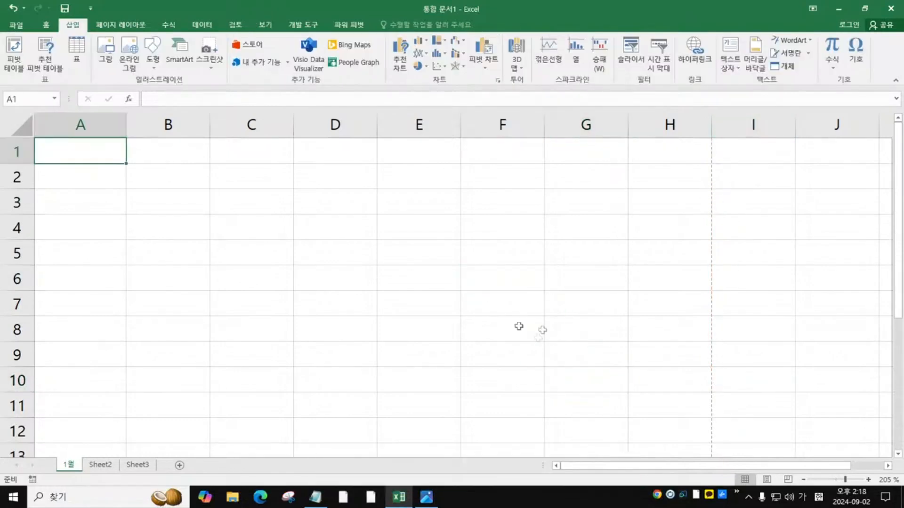
pyautogui.click(131, 220)
pyautogui.click(113, 151)
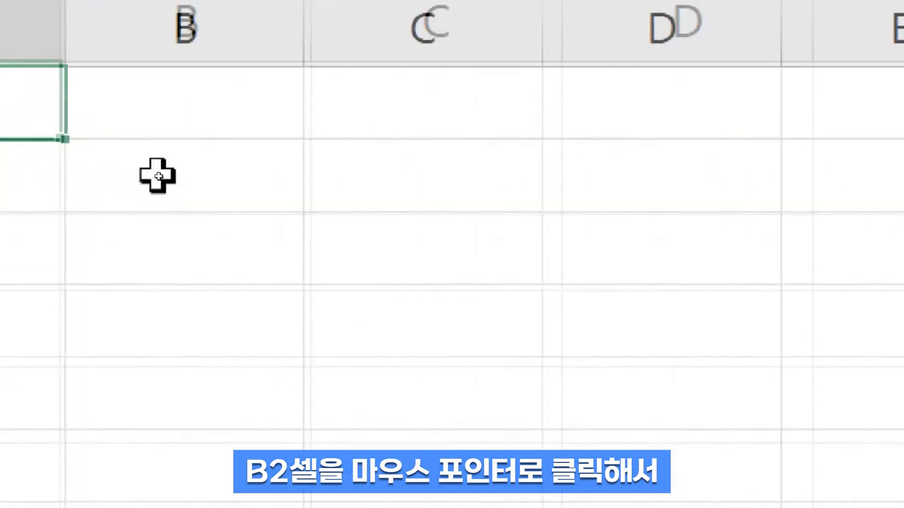
# Enter the text 컴퓨타 in cell B2 of the 1월 sheet.
pyautogui.click(183, 176)
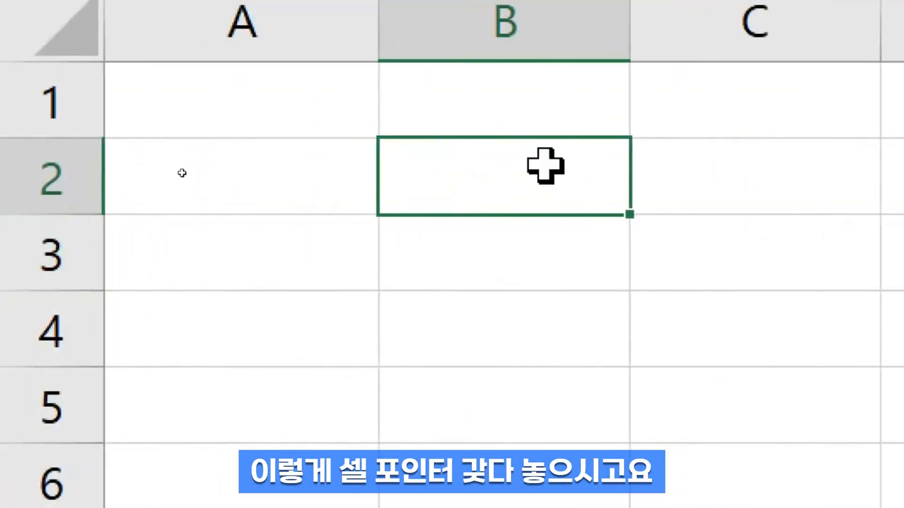
pyautogui.write('컴퓨ㅌ')
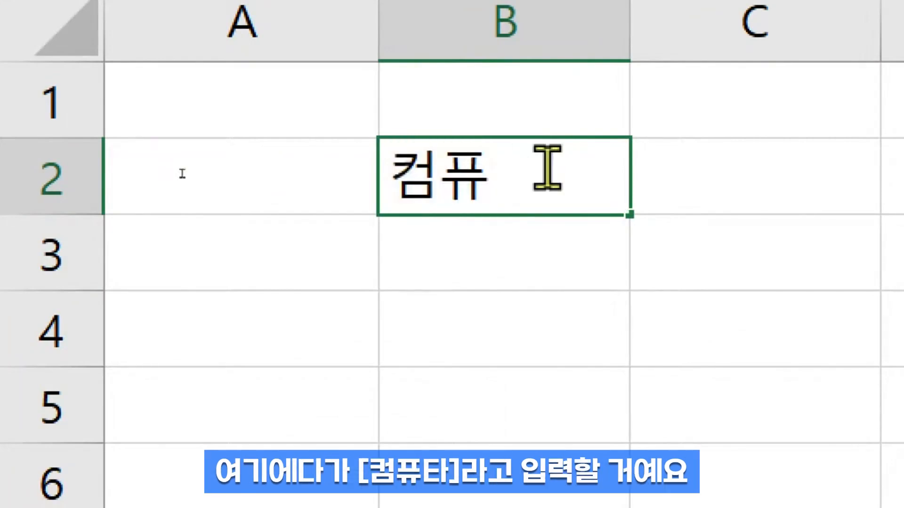
pyautogui.write('ㅏ')
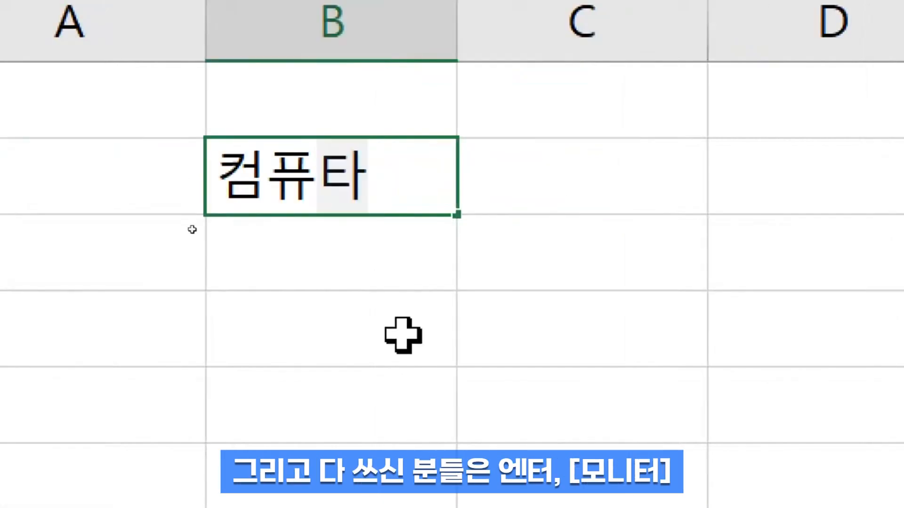
pyautogui.press('Return')
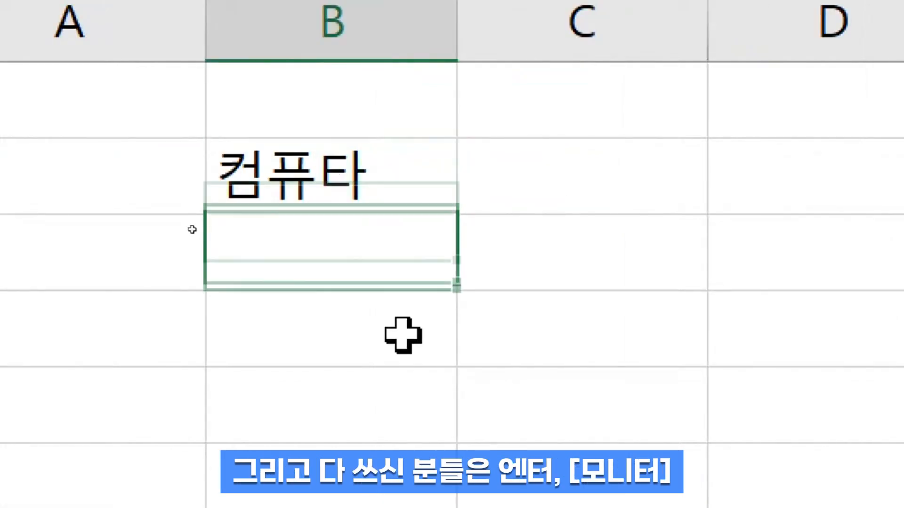
# Enter 모니터 in cell B3 and 키보드 in the adjacent cell C3.
pyautogui.write('모니터')
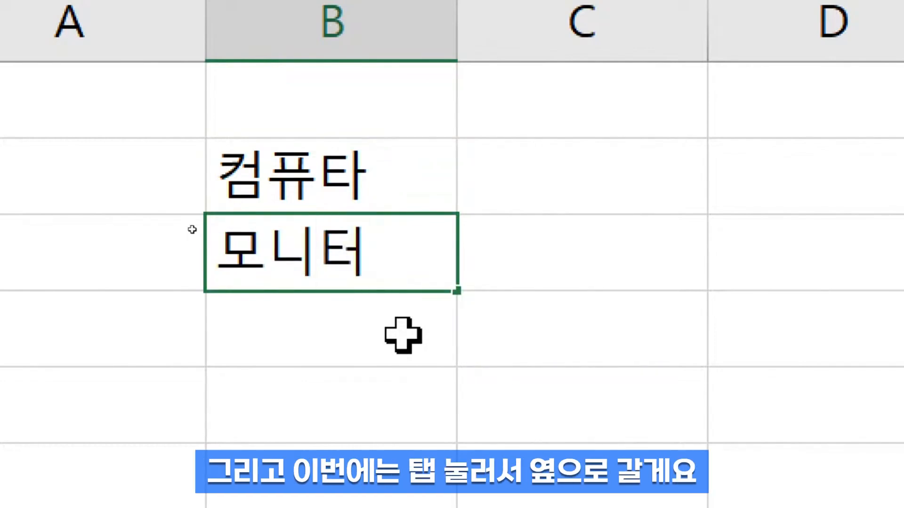
pyautogui.press('Tab')
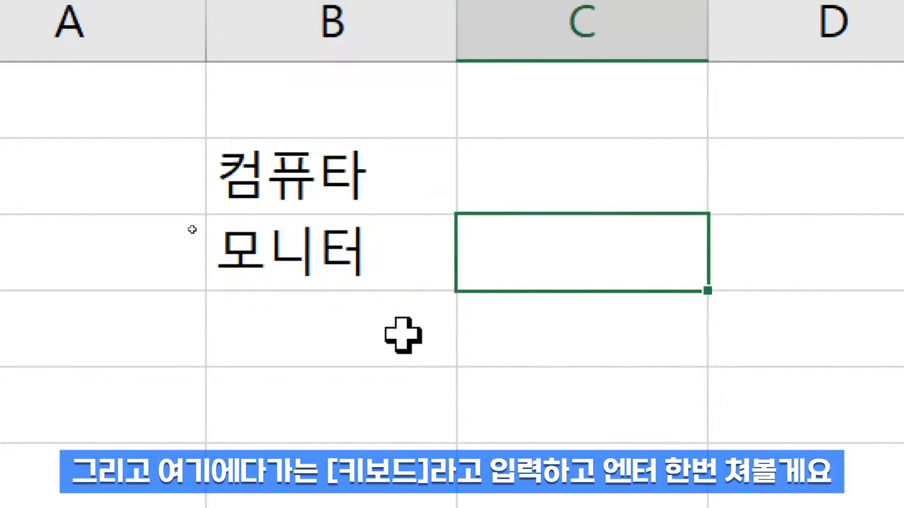
pyautogui.write('키보드')
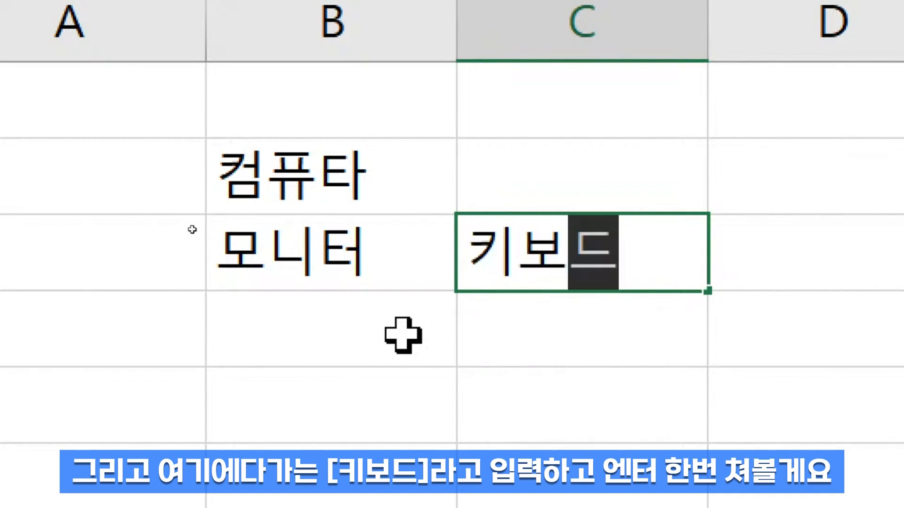
pyautogui.press('Return')
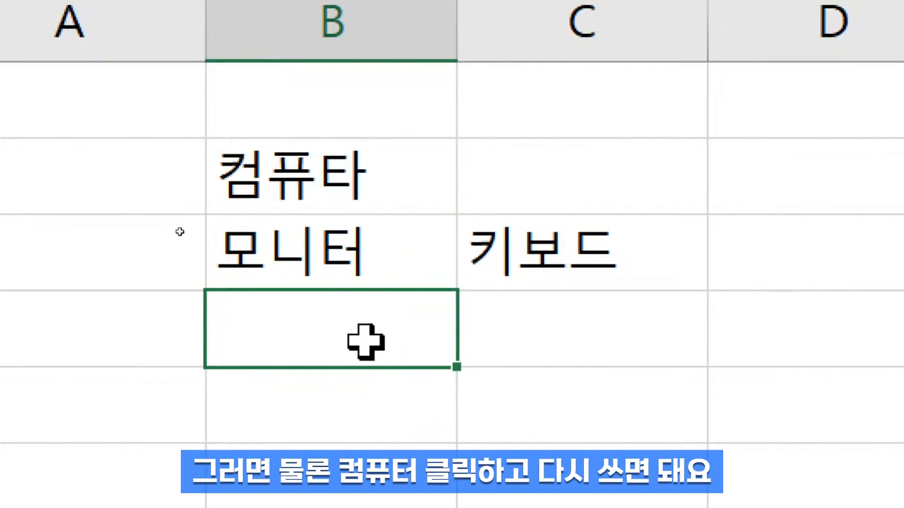
# Correct the text in cell B2 to 컴퓨터 by replacing only its last character with 터.
pyautogui.click(346, 172)
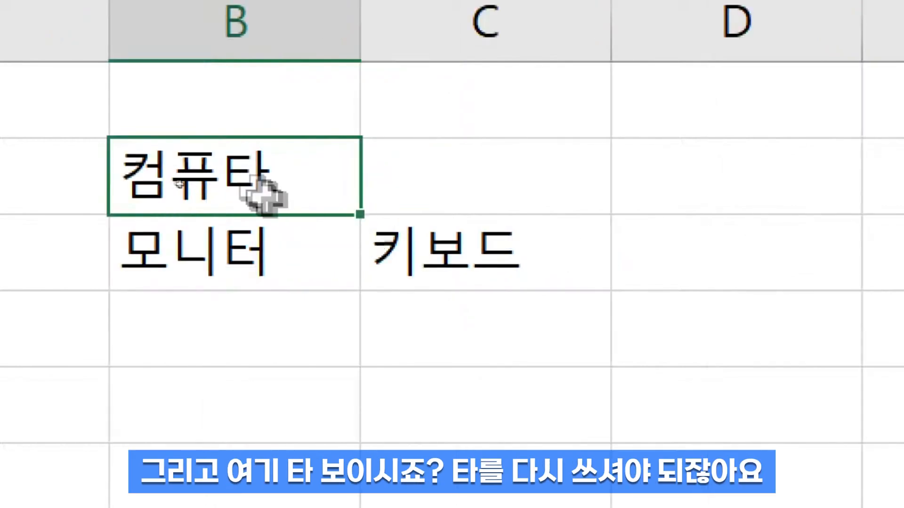
pyautogui.doubleClick(290, 174)
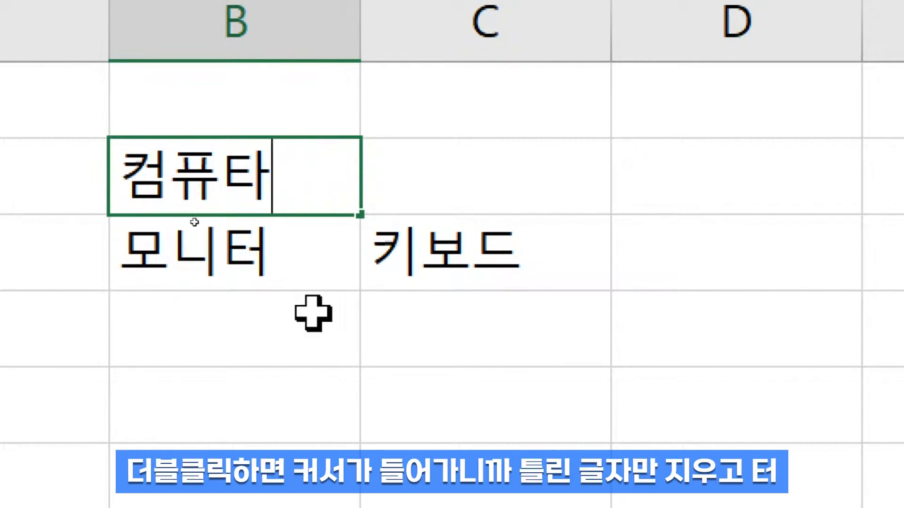
pyautogui.press('BackSpace')
pyautogui.write('터')
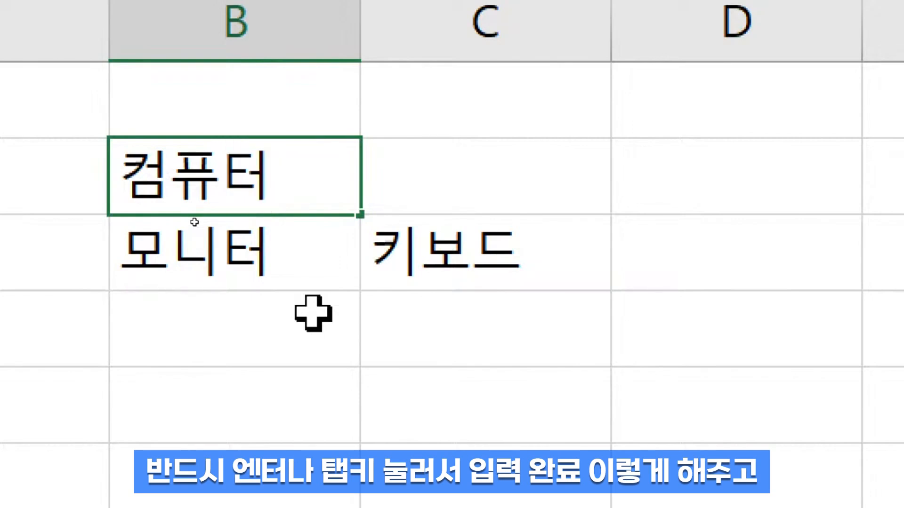
pyautogui.press('Return')
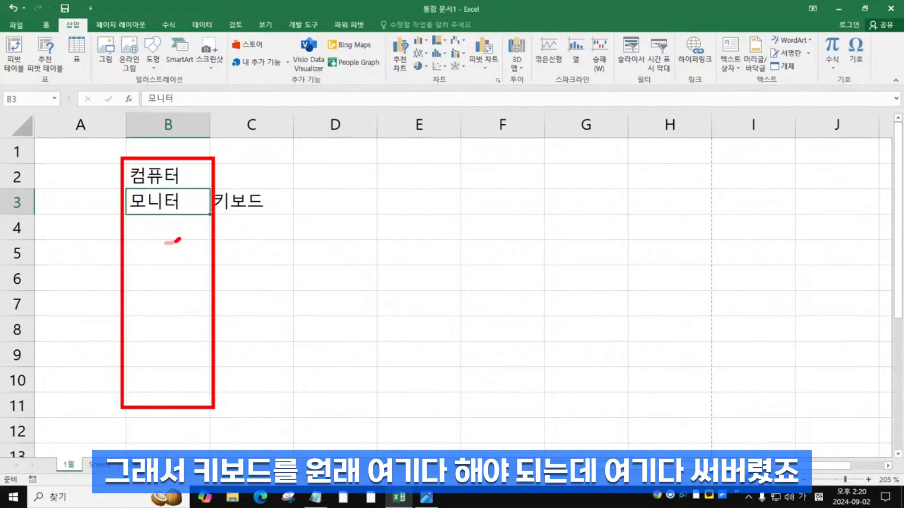
pyautogui.moveTo(180, 239); pyautogui.dragTo(174, 231)
pyautogui.moveTo(275, 214)
pyautogui.mouseDown()
pyautogui.moveTo(246, 192)
pyautogui.moveTo(258, 231)
pyautogui.mouseUp()
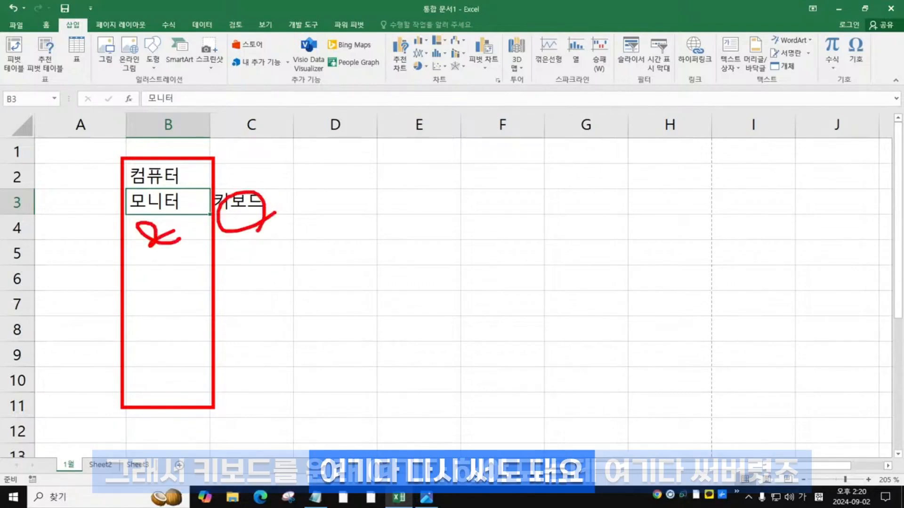
pyautogui.moveTo(194, 237); pyautogui.dragTo(179, 255)
pyautogui.moveTo(131, 216)
pyautogui.mouseDown()
pyautogui.moveTo(138, 232)
pyautogui.moveTo(166, 223)
pyautogui.mouseUp()
pyautogui.moveTo(257, 213); pyautogui.dragTo(260, 203)
pyautogui.press('Escape')
pyautogui.hotkey('ctrl', '2')
pyautogui.moveTo(208, 190)
pyautogui.mouseDown()
pyautogui.moveTo(311, 335)
pyautogui.moveTo(298, 329)
pyautogui.mouseUp()
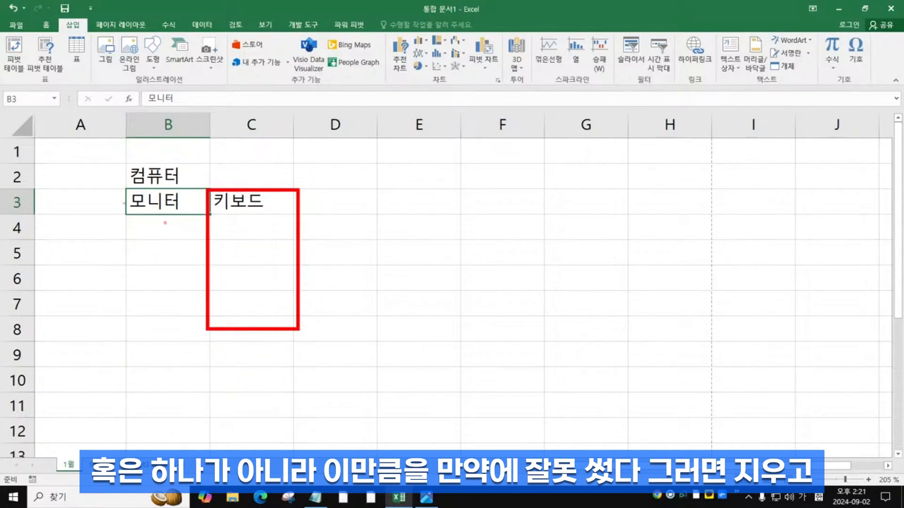
pyautogui.moveTo(148, 227); pyautogui.dragTo(209, 426)
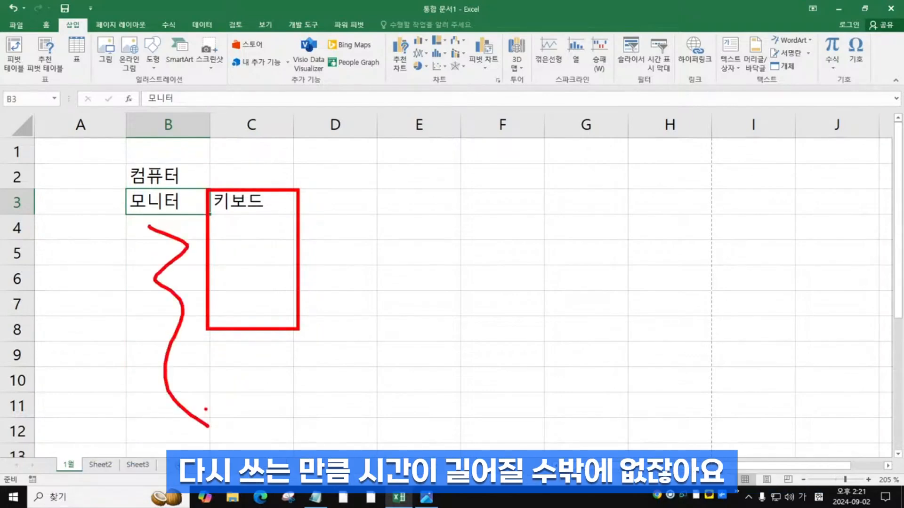
pyautogui.press('Escape')
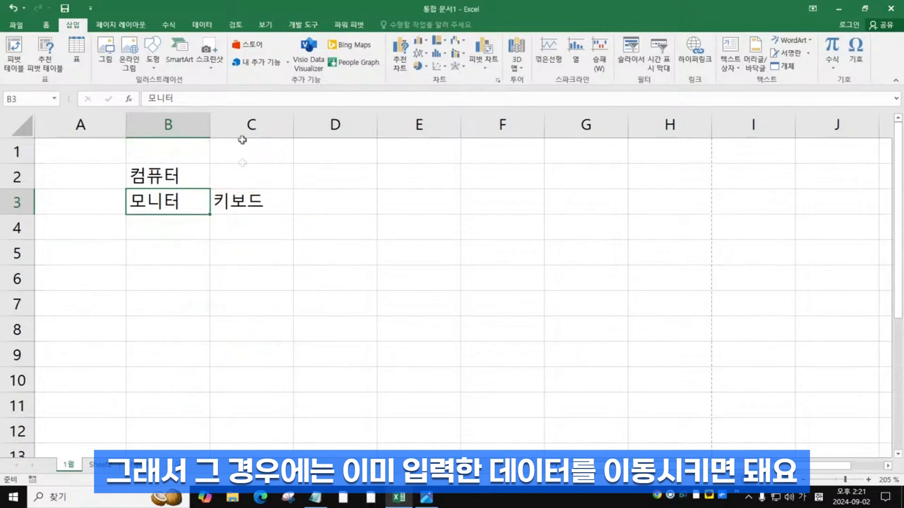
# Cut 키보드 from cell C3 and paste it into cell B4 below 모니터.
pyautogui.click(242, 198)
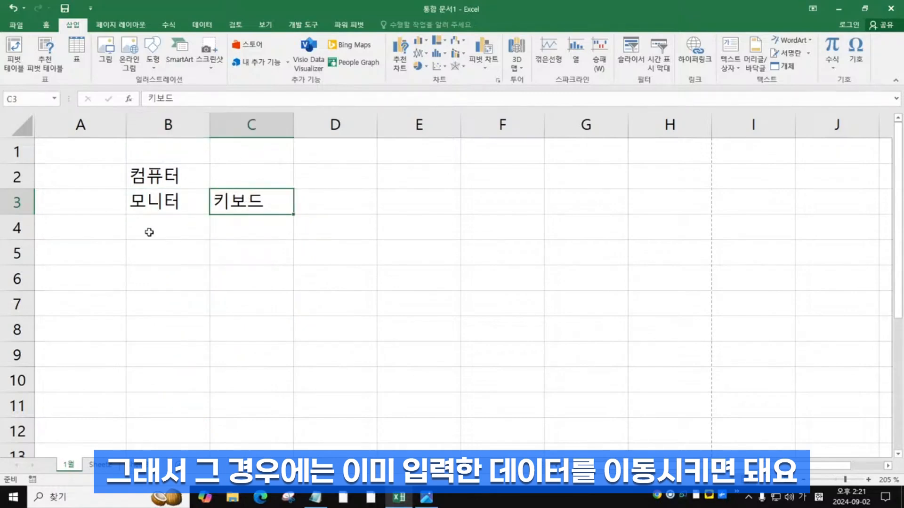
pyautogui.click(270, 267)
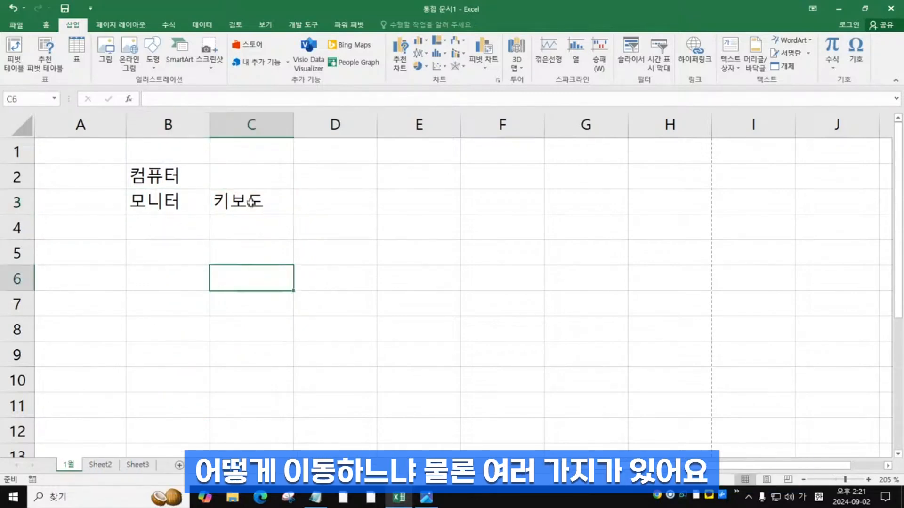
pyautogui.click(256, 207)
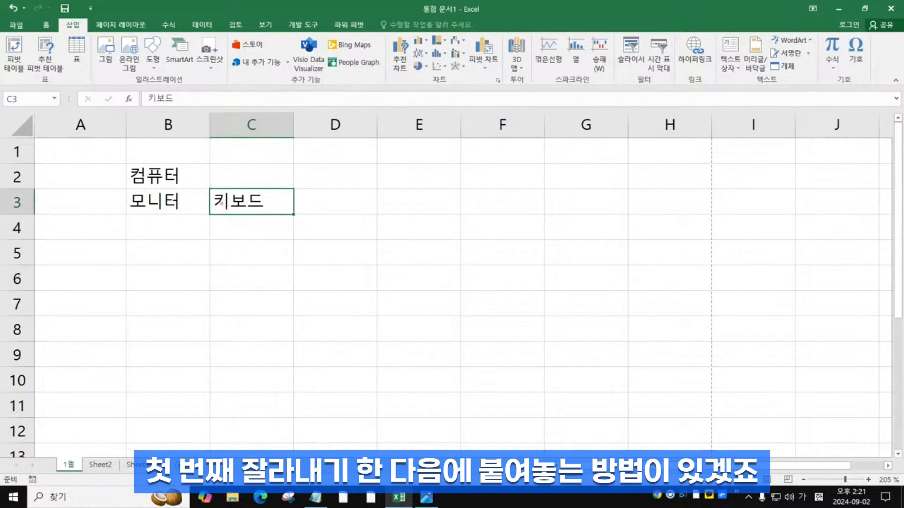
pyautogui.moveTo(185, 235)
pyautogui.mouseDown()
pyautogui.moveTo(165, 238)
pyautogui.moveTo(163, 270)
pyautogui.mouseUp()
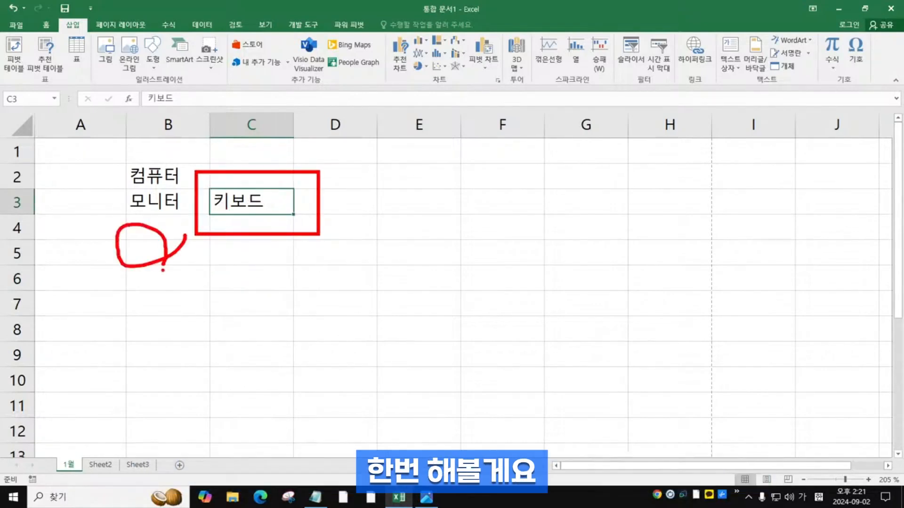
pyautogui.press('Escape')
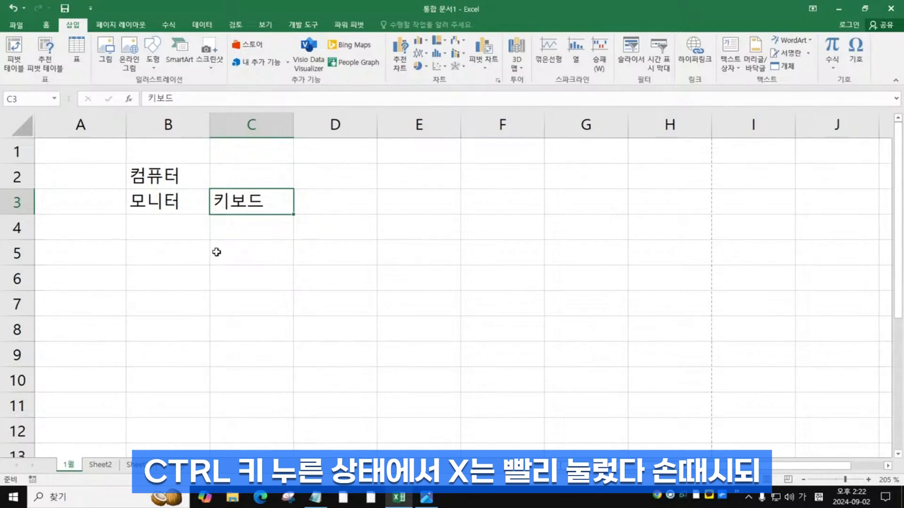
pyautogui.hotkey('ctrl', 'x')
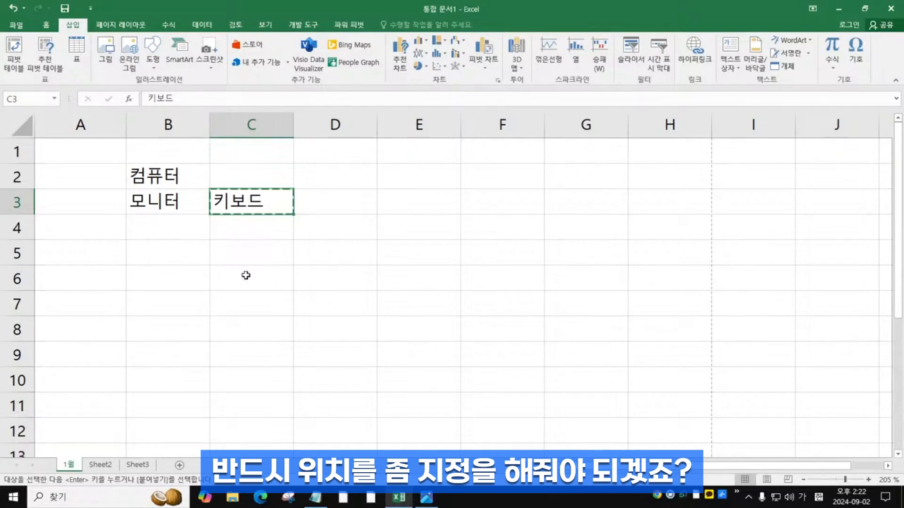
pyautogui.click(160, 229)
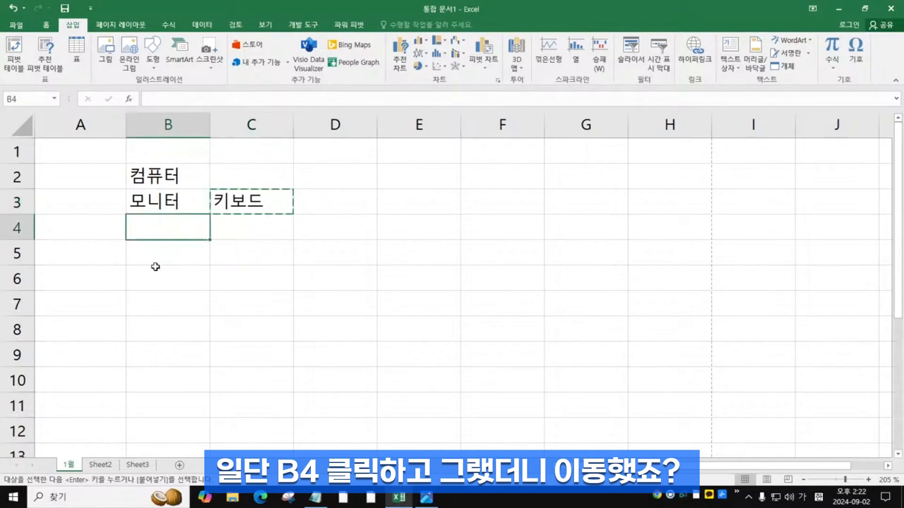
pyautogui.hotkey('ctrl', 'v')
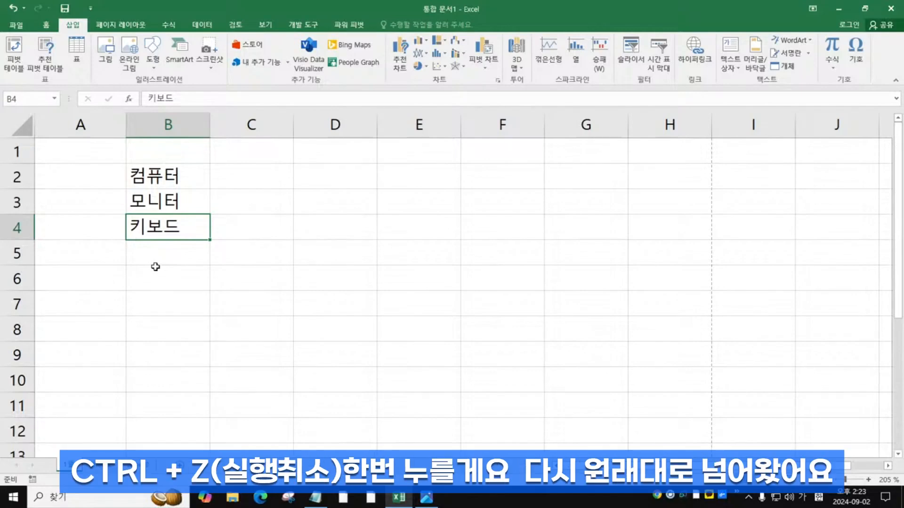
# Switch to the Notepad notes and add the line CTRL+Z below the cut and paste shortcuts.
pyautogui.click(315, 497)
pyautogui.press('Return')
pyautogui.write('CTRL+Z')
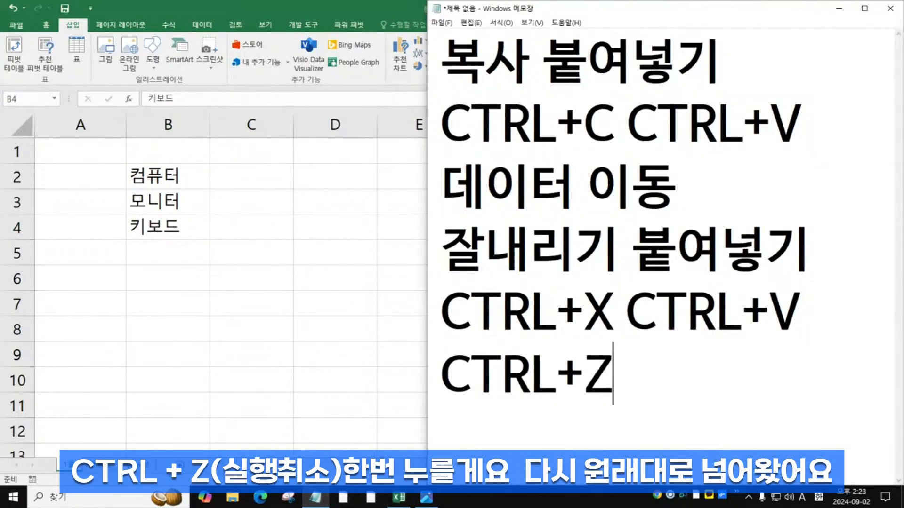
# Switch back to Excel, undo the pasting of 키보드 and clear the cut outline around its cell.
pyautogui.hotkey('alt', 'Tab')
pyautogui.hotkey('ctrl', 'z')
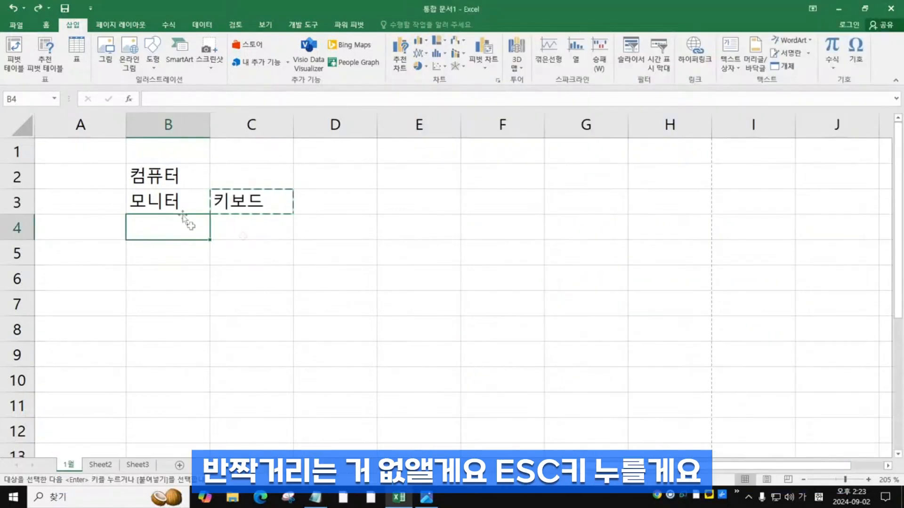
pyautogui.press('Escape')
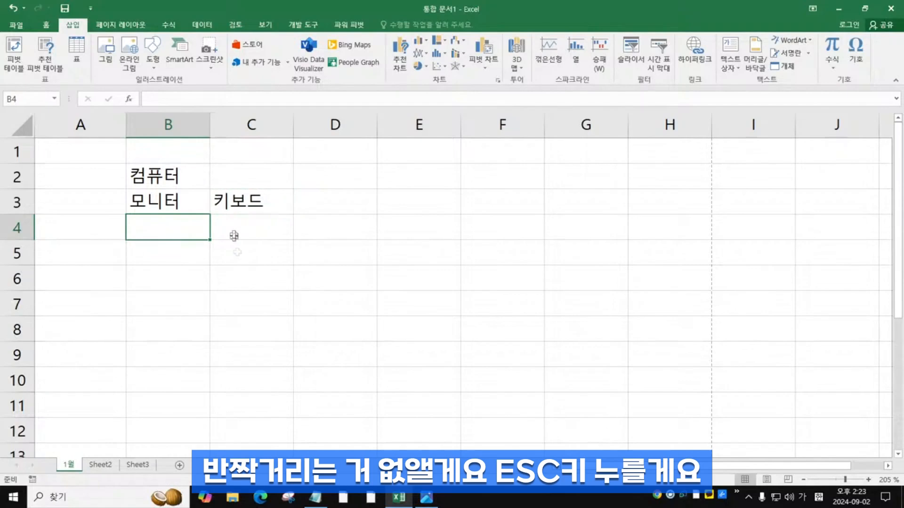
# Move 키보드 from cell C3 directly to cell B4 without using the clipboard.
pyautogui.click(276, 247)
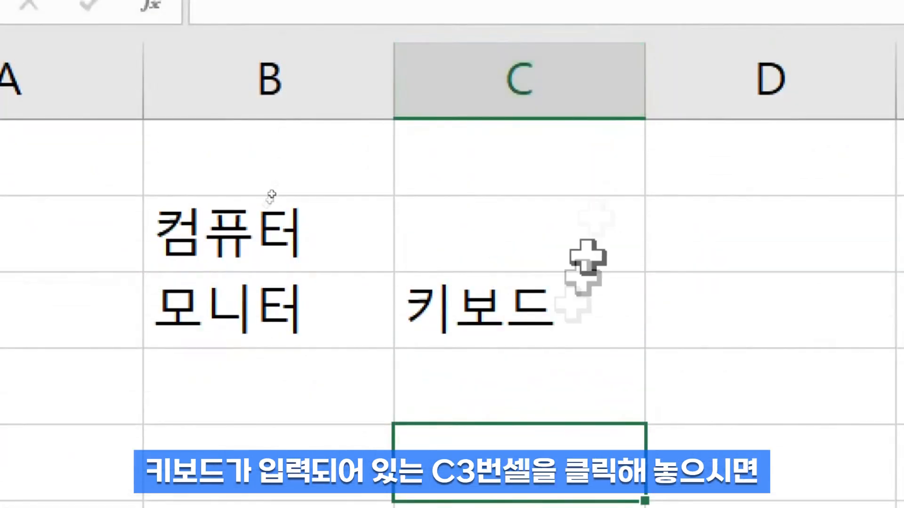
pyautogui.click(546, 311)
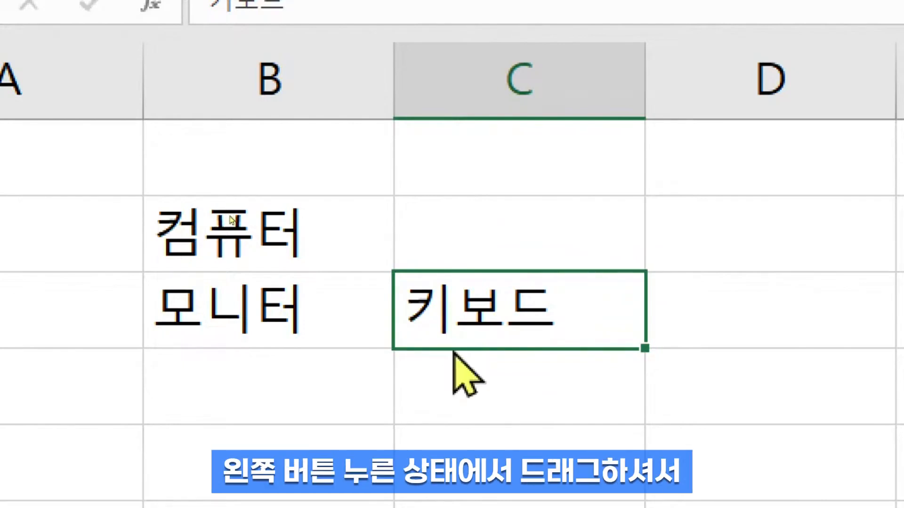
pyautogui.moveTo(453, 352); pyautogui.dragTo(295, 377)
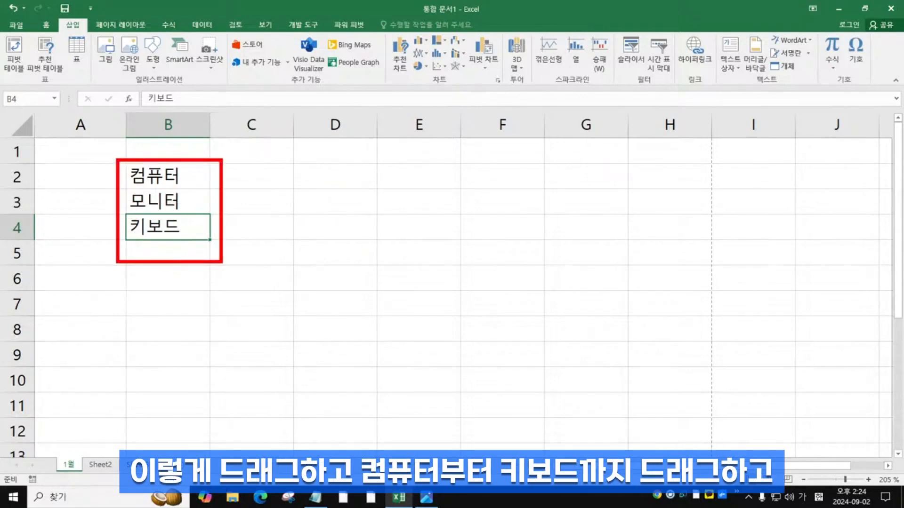
# Move the range B2:B4 directly to D2:D4, and undo that move.
pyautogui.moveTo(167, 180); pyautogui.dragTo(160, 231)
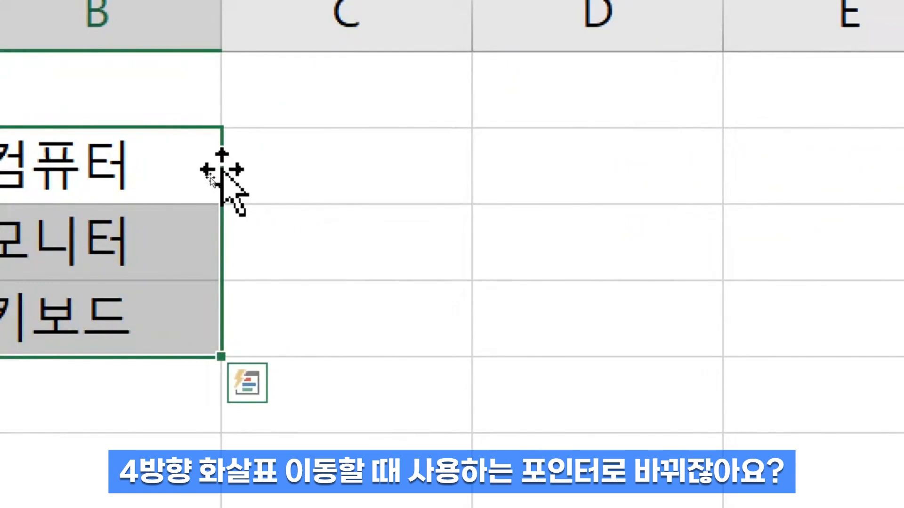
pyautogui.moveTo(222, 171); pyautogui.dragTo(596, 193)
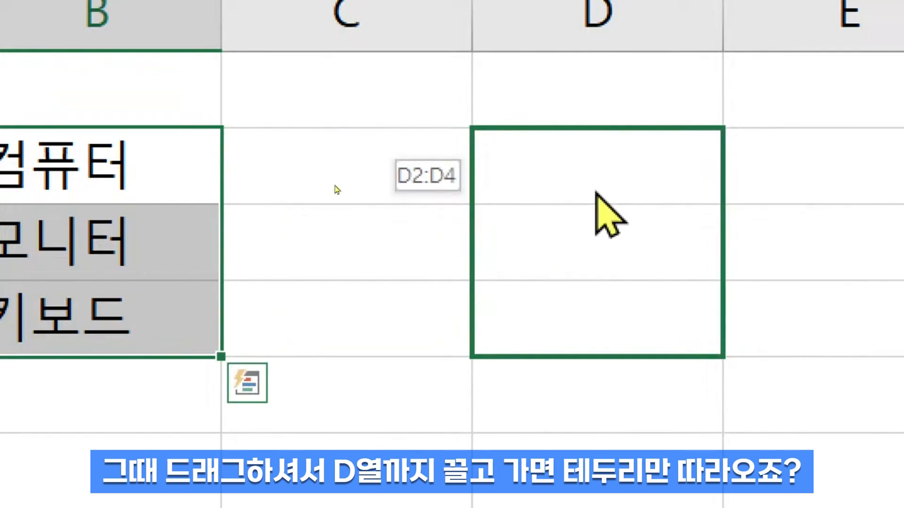
pyautogui.moveTo(595, 192); pyautogui.dragTo(592, 188)
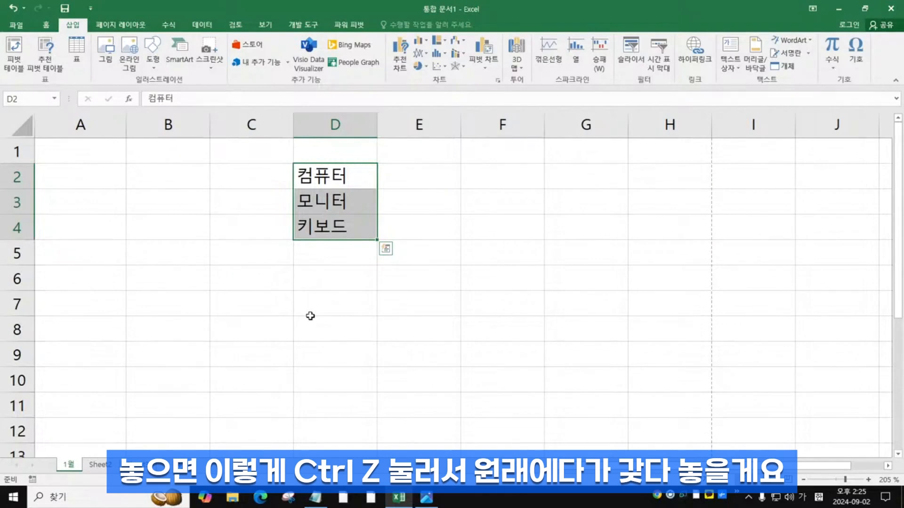
pyautogui.hotkey('ctrl', 'z')
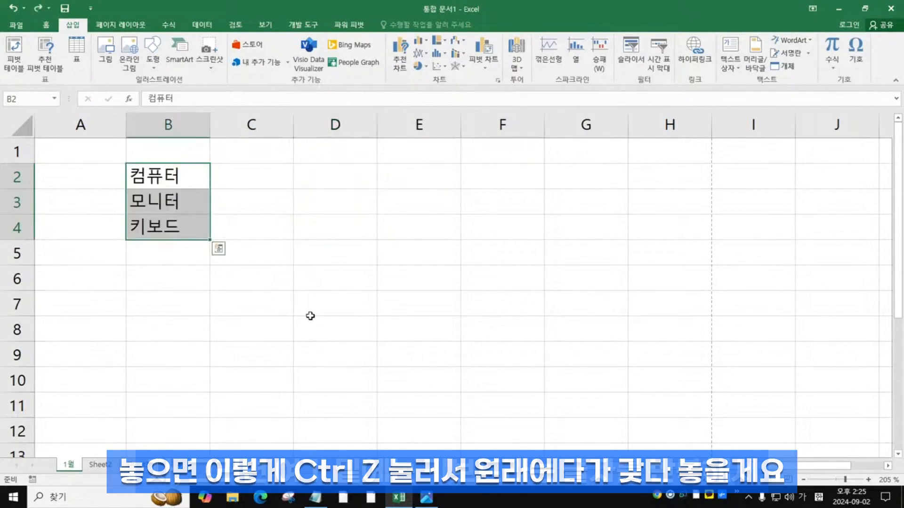
# Enter 키보드 in cell B5, directly below the same word.
pyautogui.click(181, 258)
pyautogui.moveTo(125, 239); pyautogui.dragTo(214, 317)
pyautogui.moveTo(166, 250)
pyautogui.mouseDown()
pyautogui.moveTo(170, 309)
pyautogui.moveTo(188, 315)
pyautogui.mouseUp()
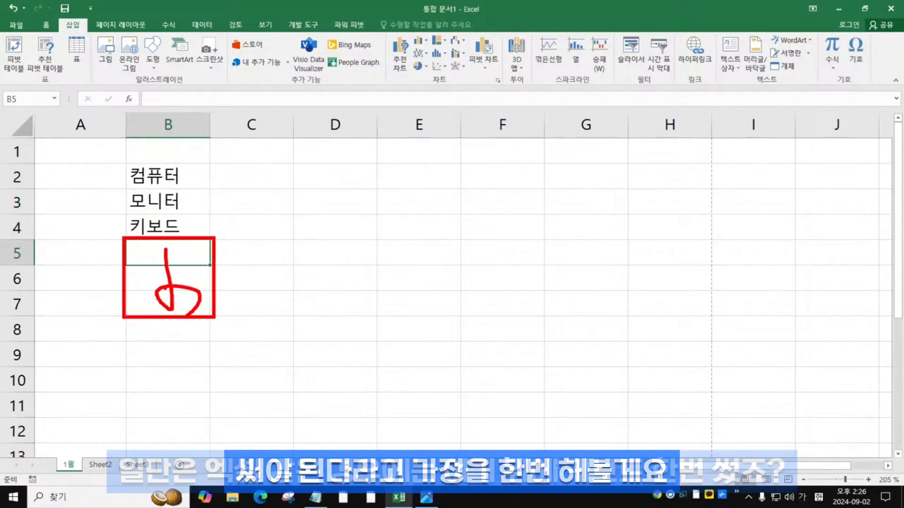
pyautogui.press('Escape')
pyautogui.hotkey('ctrl', '4')
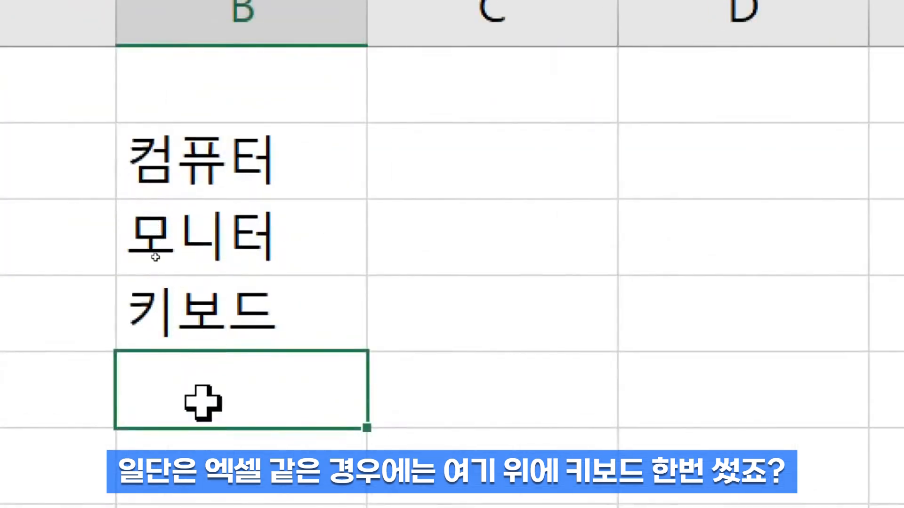
pyautogui.write('키보드')
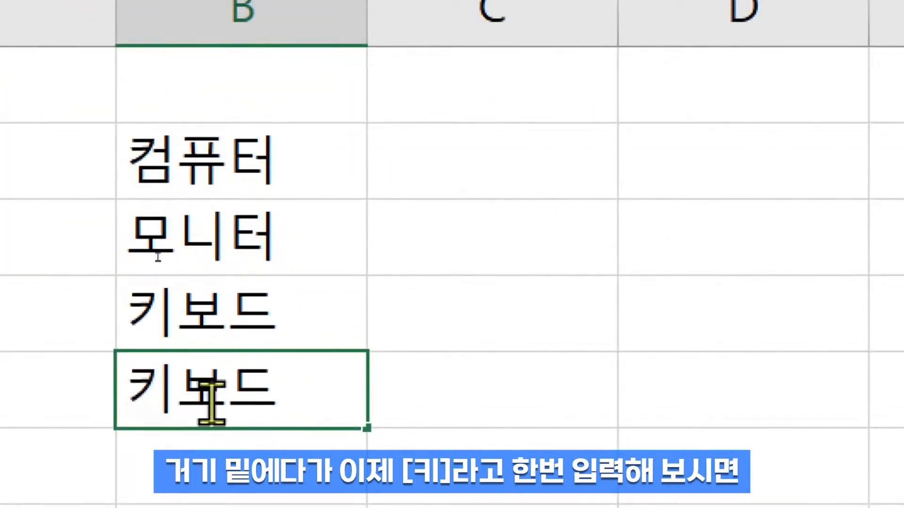